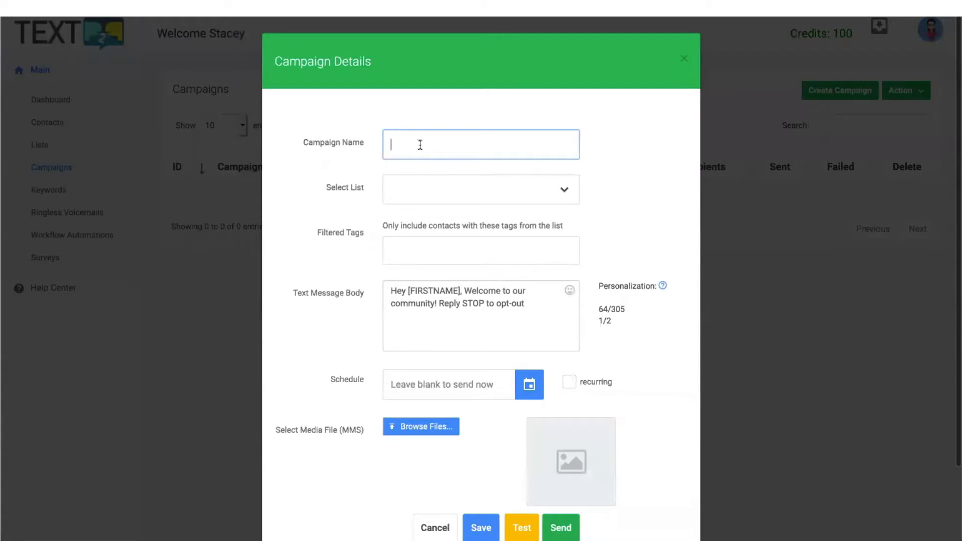
Step: Name the campaign 'Test' and target the My Contacts list, with no tag filter
text(Test)
key(Tab)
click(471, 198)
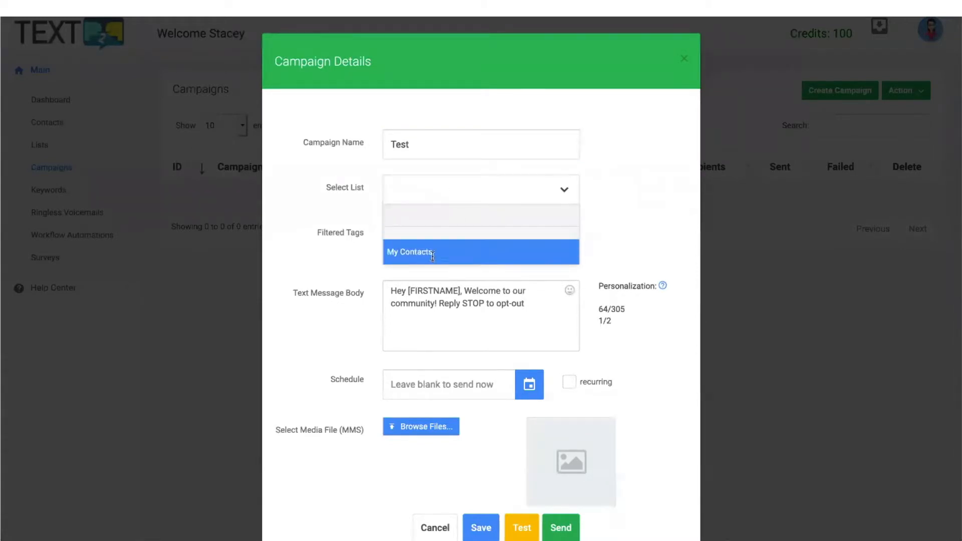
click(440, 250)
click(436, 252)
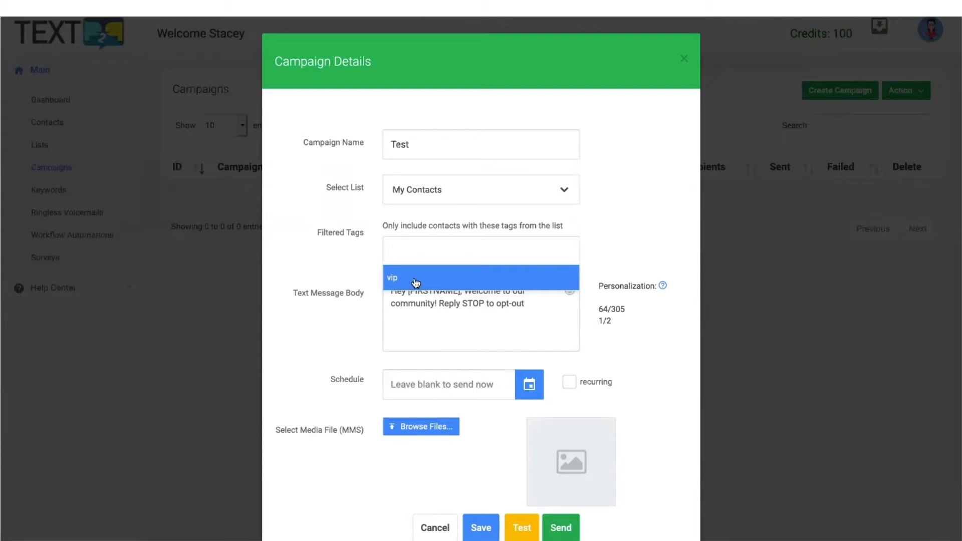
click(618, 209)
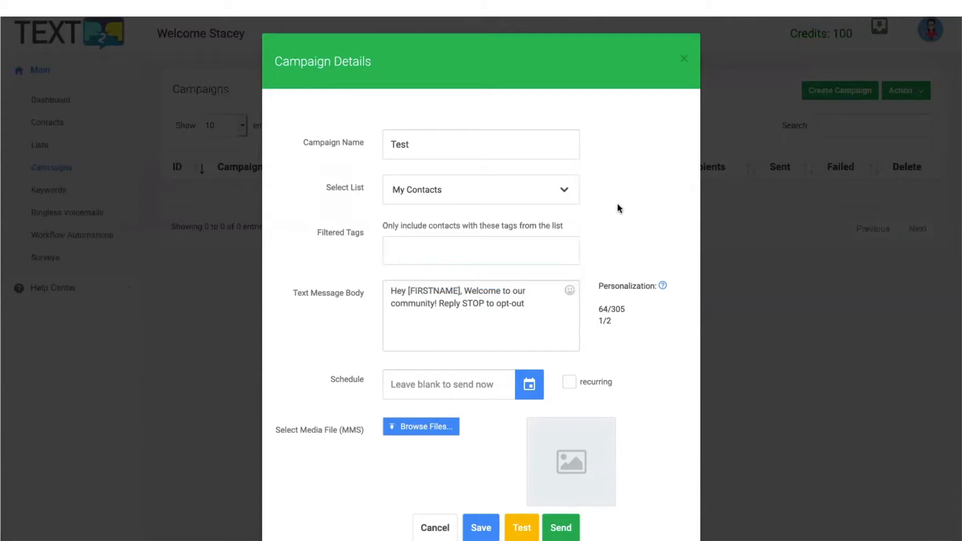
Step: Move the 'Reply STOP' opt-out line onto its own line in the message body
click(491, 309)
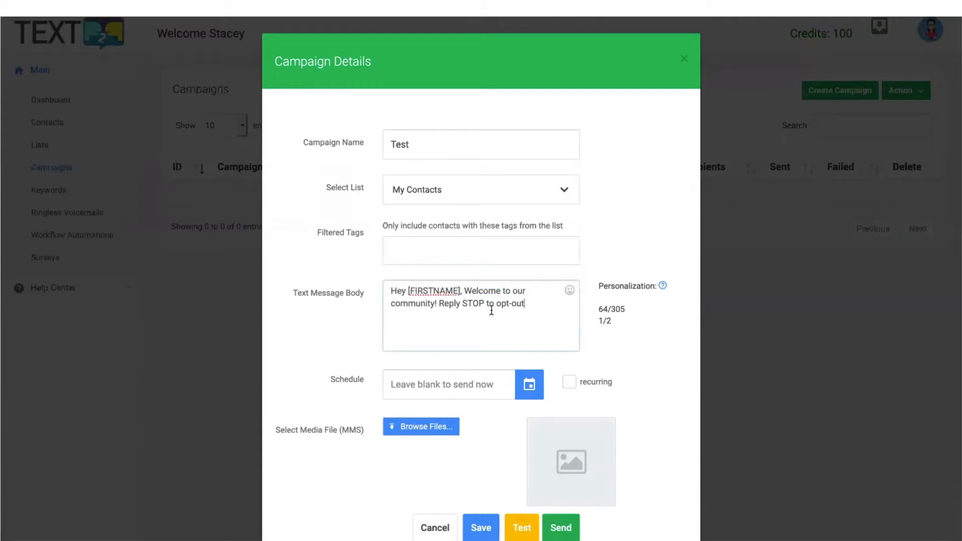
click(439, 301)
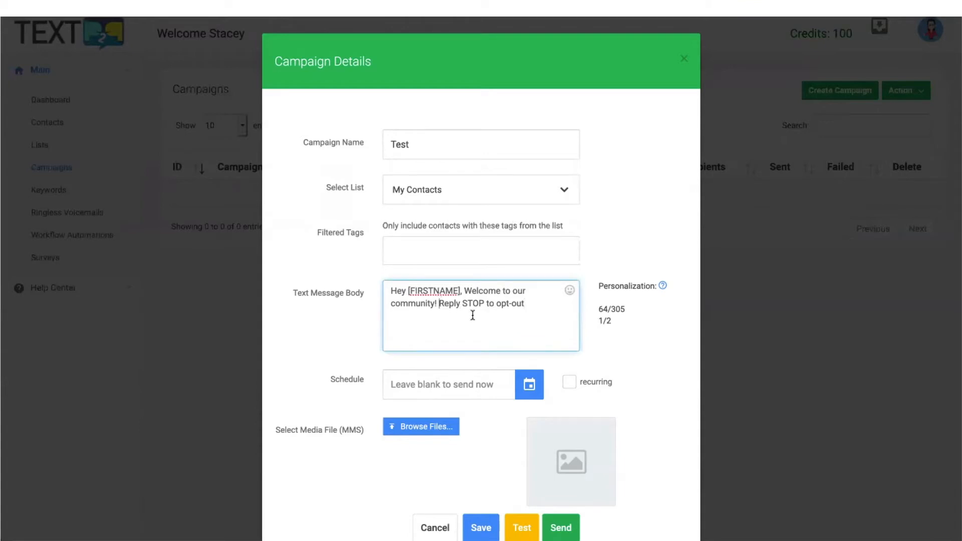
key(Return)
key(Return)
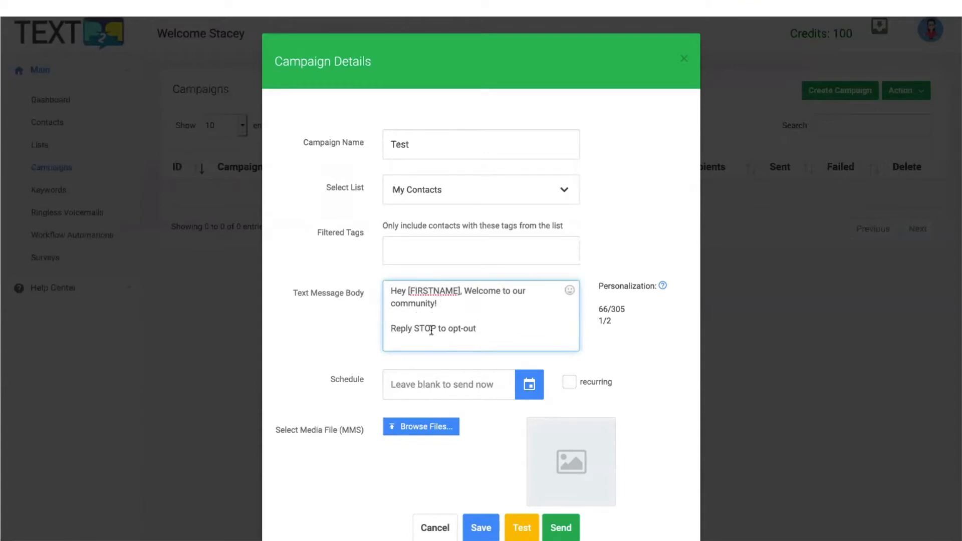
drag(414, 328, 442, 327)
double_click(418, 328)
double_click(429, 331)
click(466, 291)
Step: After 'Welcome to our community!', type the sentence 'This is a test.' followed by filler text
drag(471, 289, 495, 305)
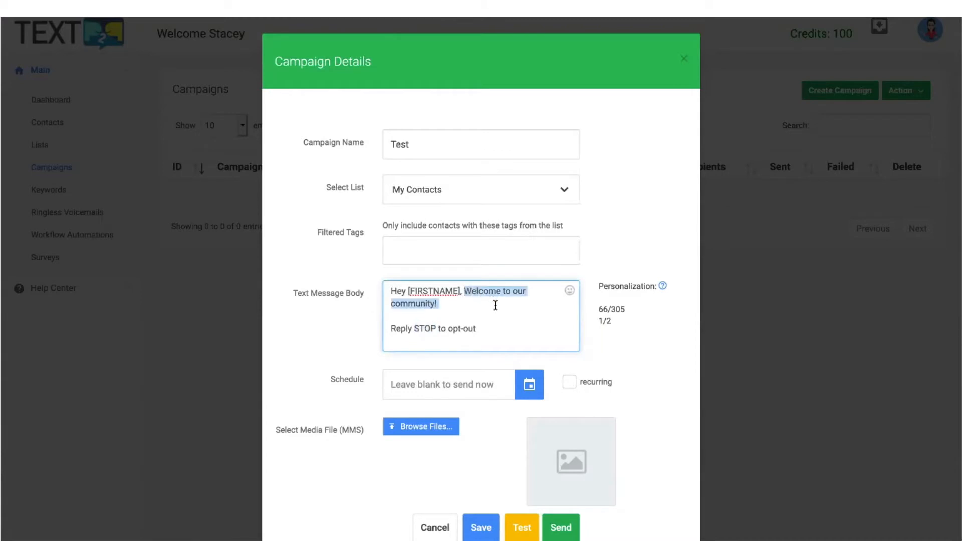
click(495, 305)
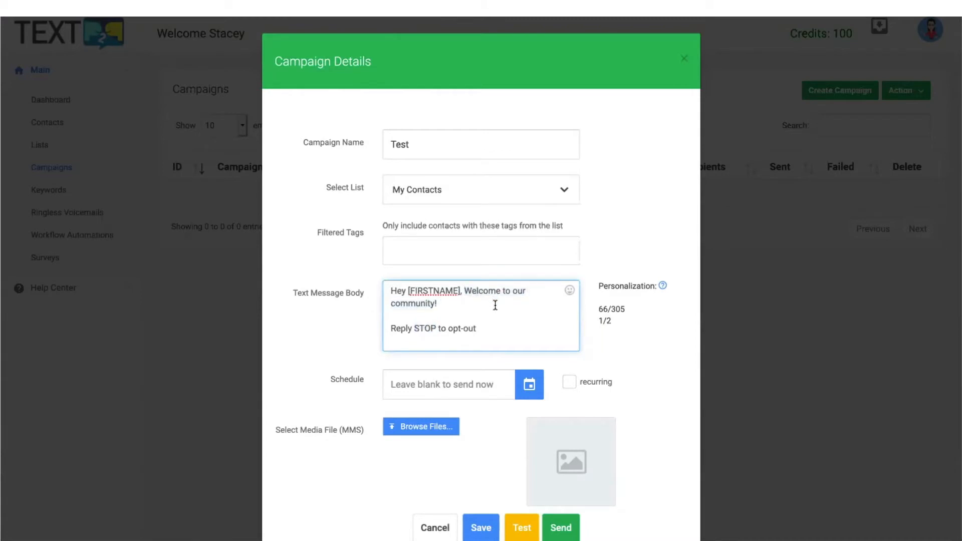
text(k)
key(BackSpace)
text(This is more  Reply)
key(BackSpace)
key(BackSpace)
key(BackSpace)
key(BackSpace)
key(BackSpace)
text(a test. dkkd dkdk dkdkdkd)
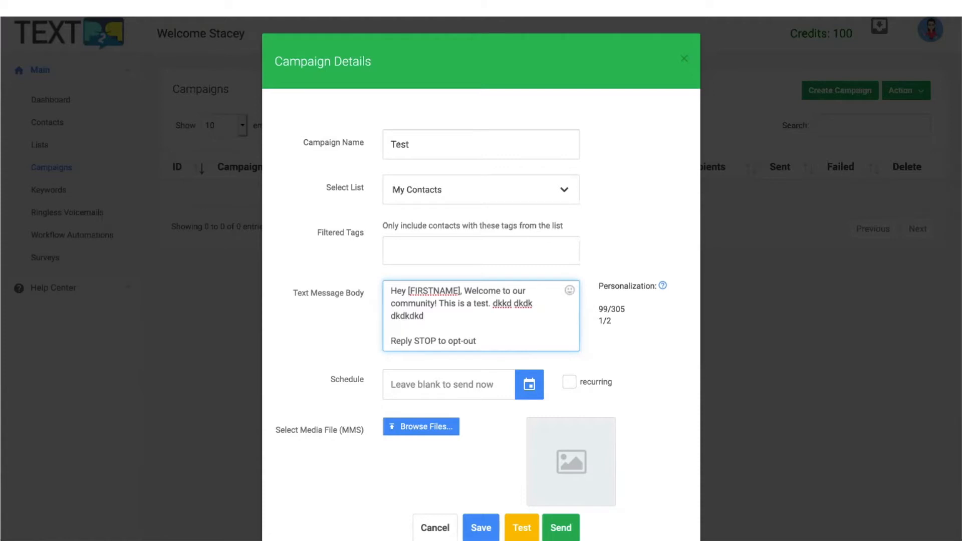
text( dkdkdk dkdk)
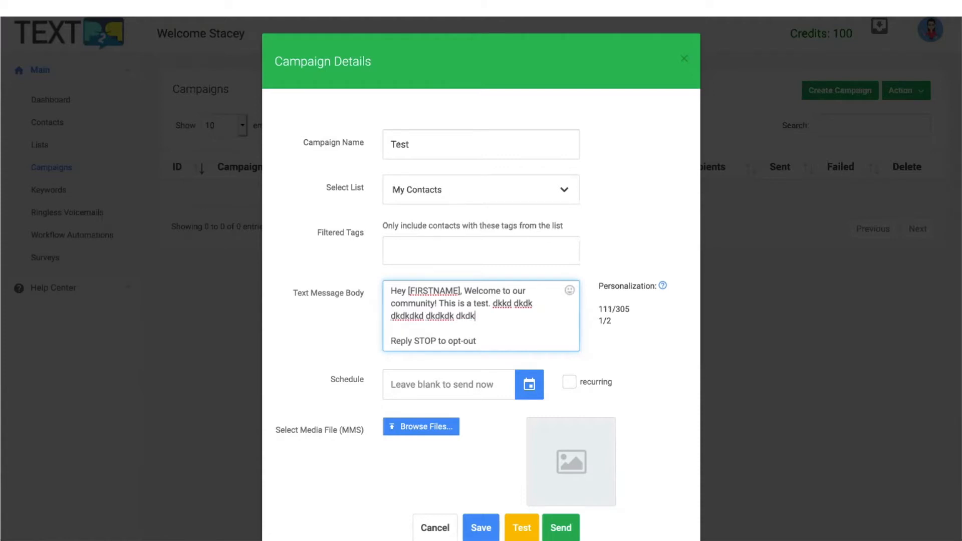
text(d ljasdfjl asfdjk;lsadjf ;lj)
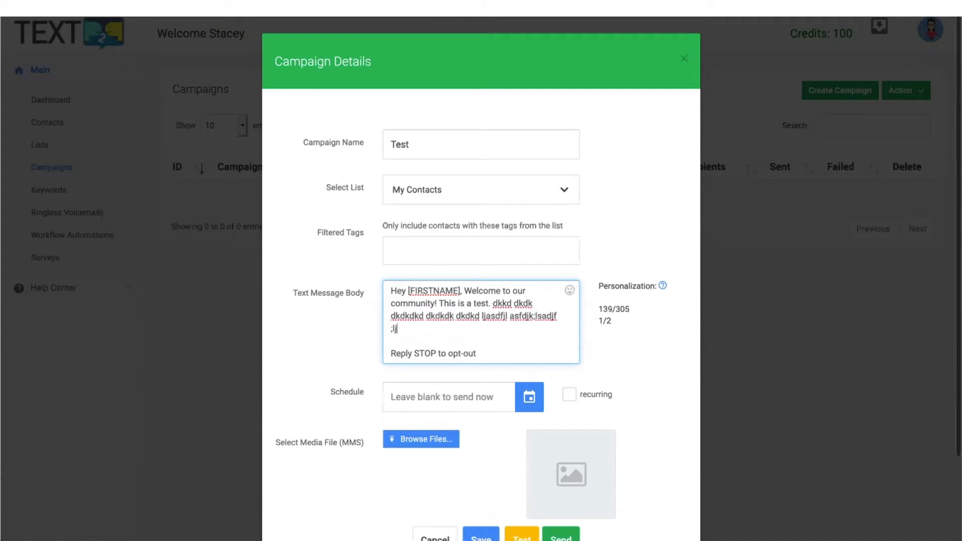
text(aksdf aslkdf;jka s;flas fjd)
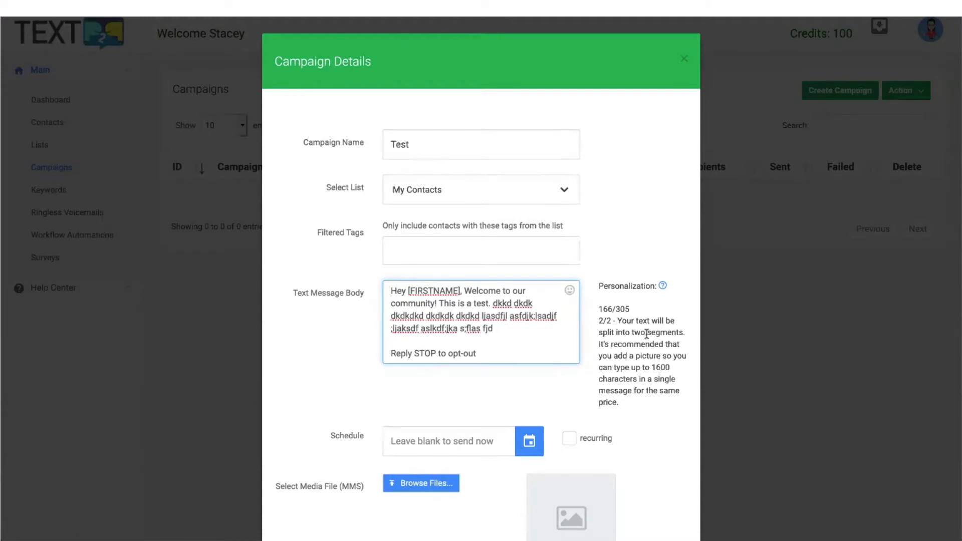
Step: Delete the filler text after 'This is a test.' so the message fits one segment (82/305)
drag(599, 321, 649, 370)
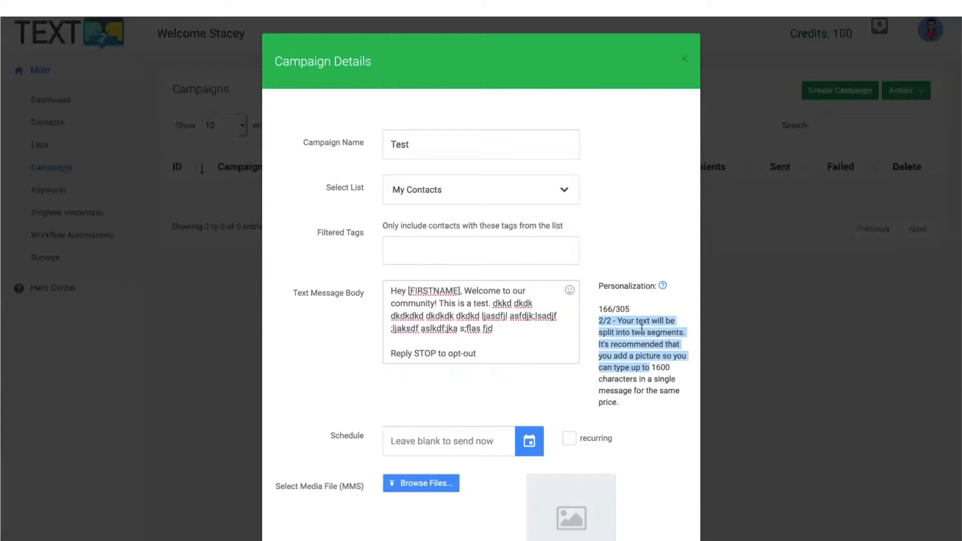
scroll(623, 379, down, 1)
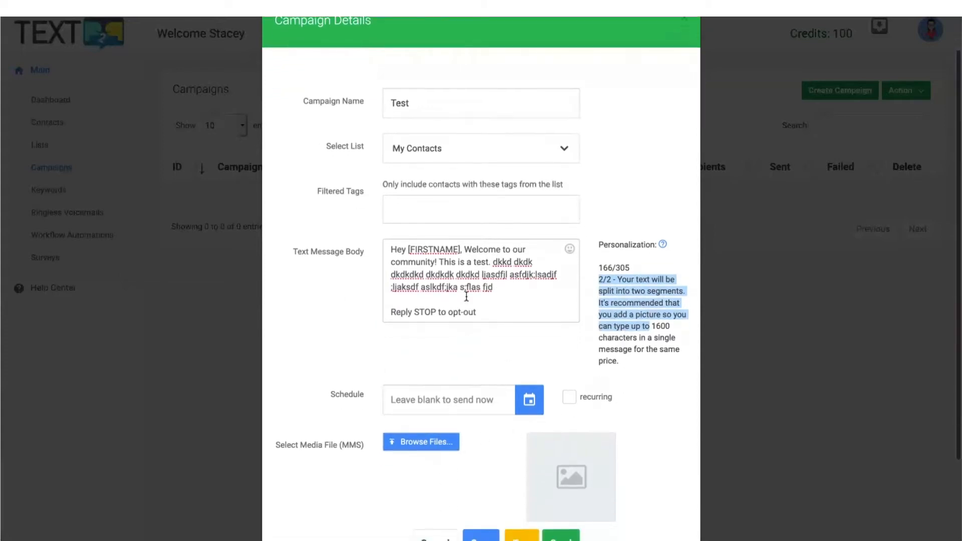
drag(508, 286, 491, 266)
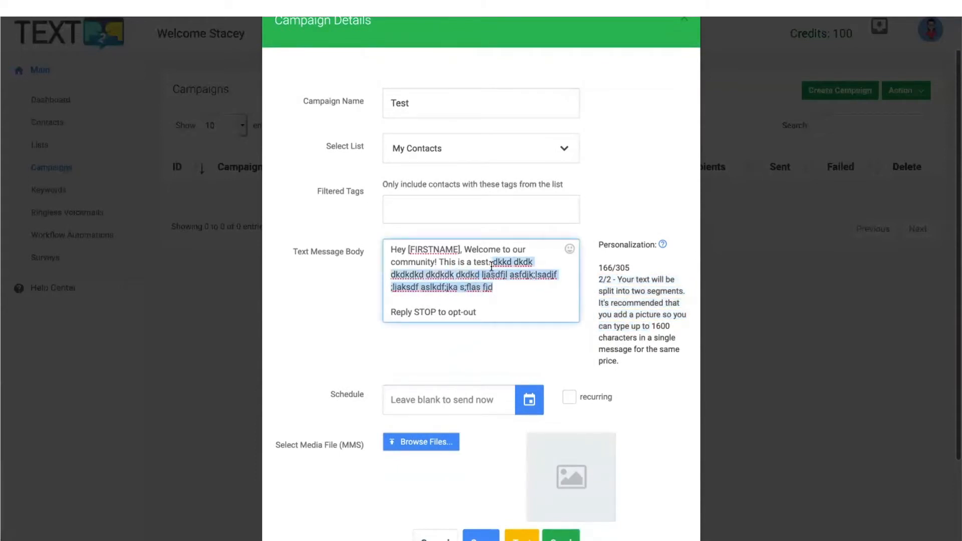
key(BackSpace)
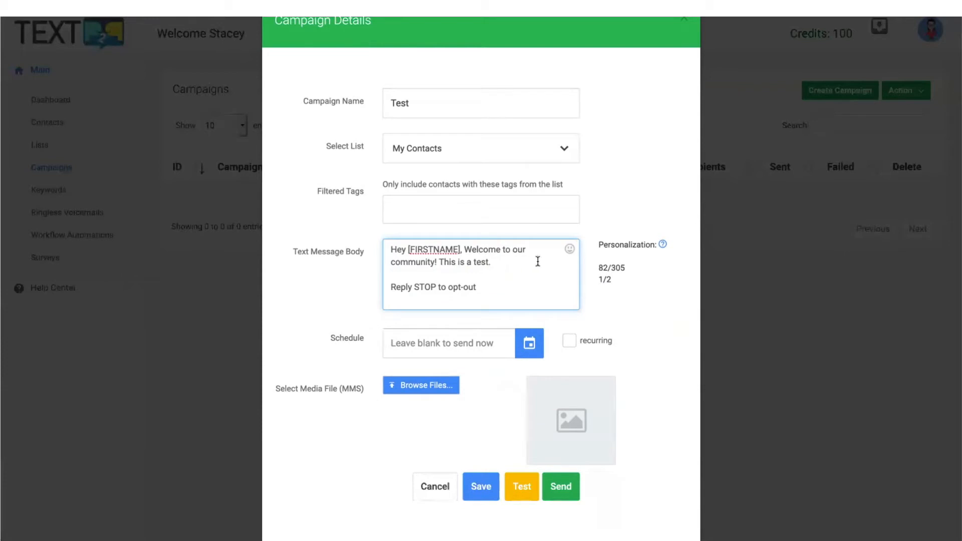
scroll(556, 266, down, 1)
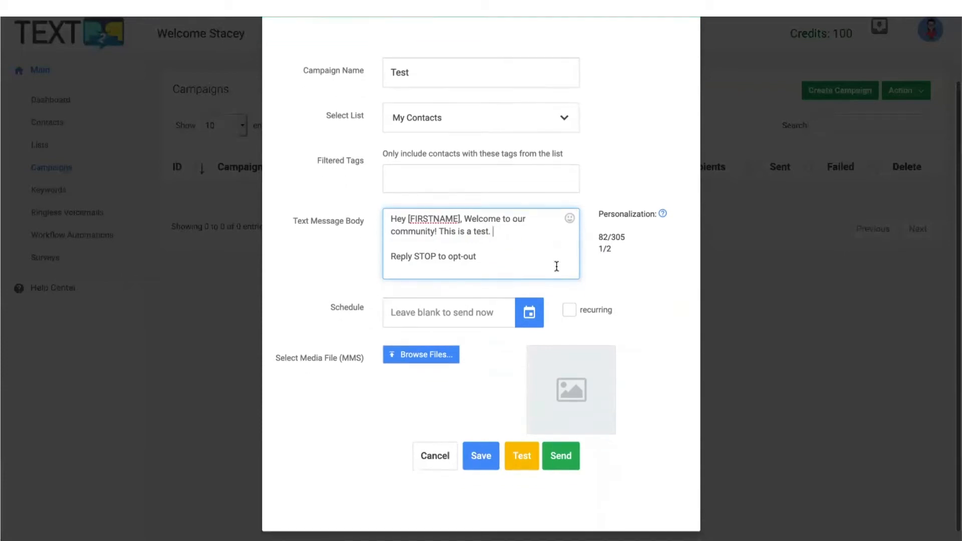
click(530, 318)
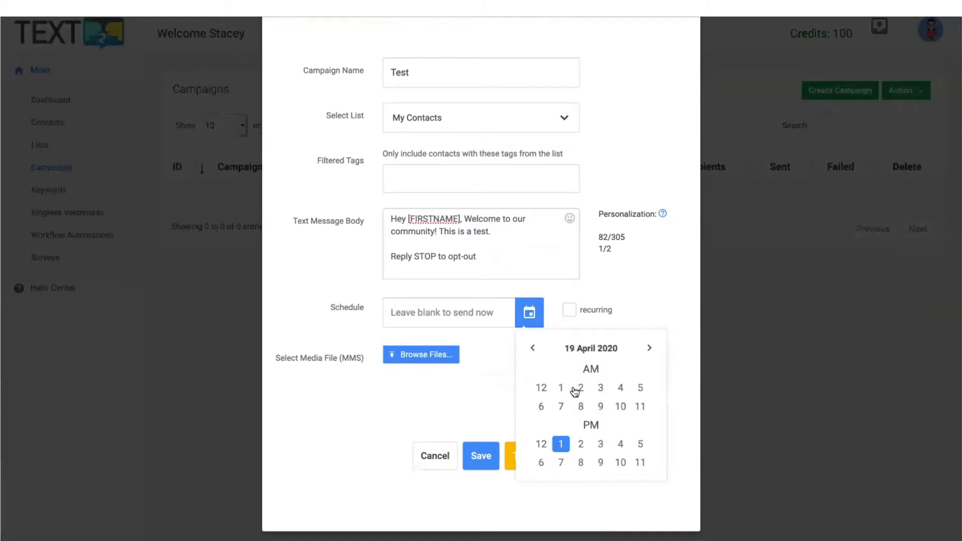
click(601, 444)
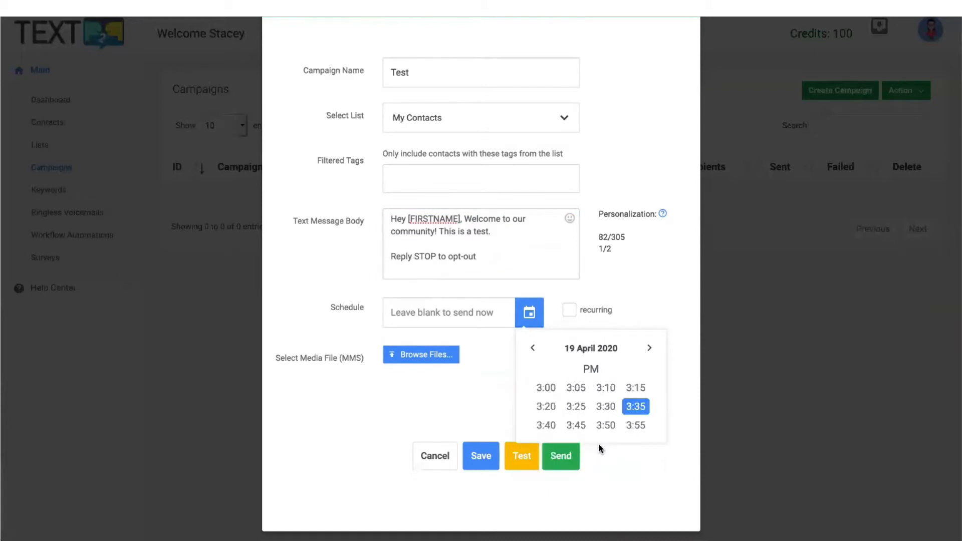
click(547, 389)
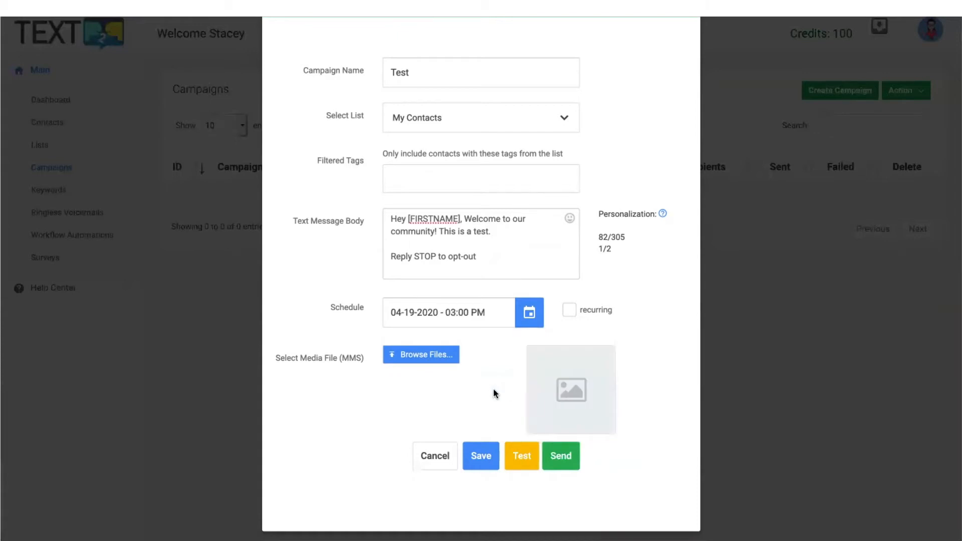
click(570, 310)
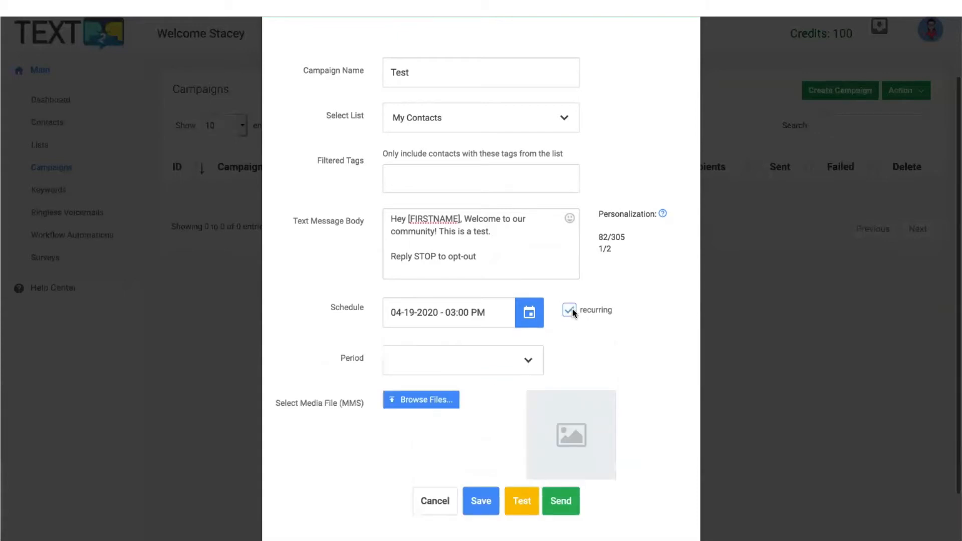
click(529, 360)
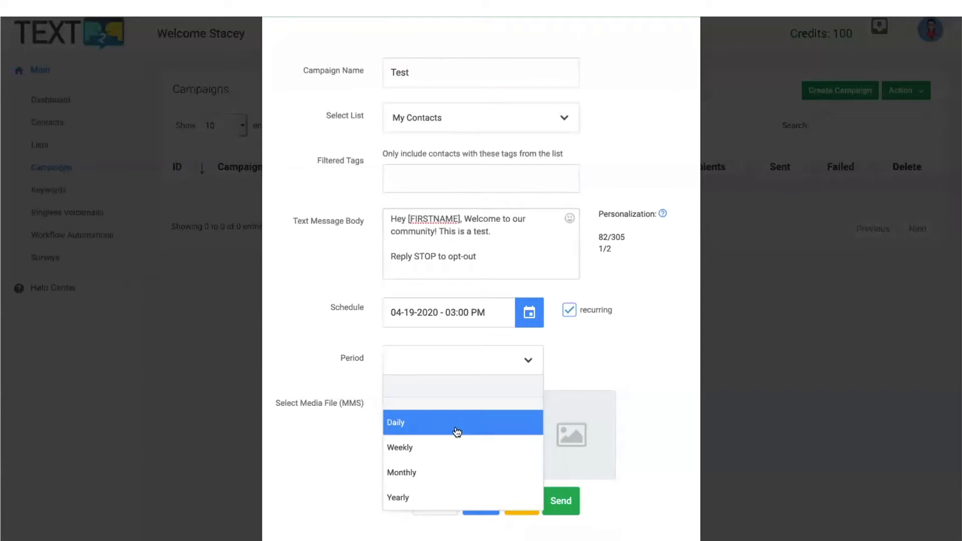
click(620, 346)
drag(497, 309, 352, 306)
key(BackSpace)
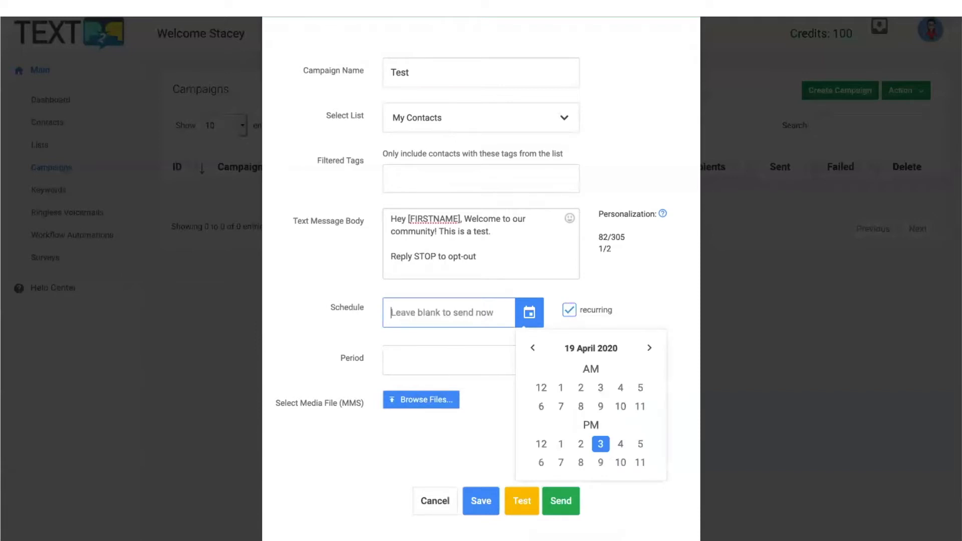
click(333, 326)
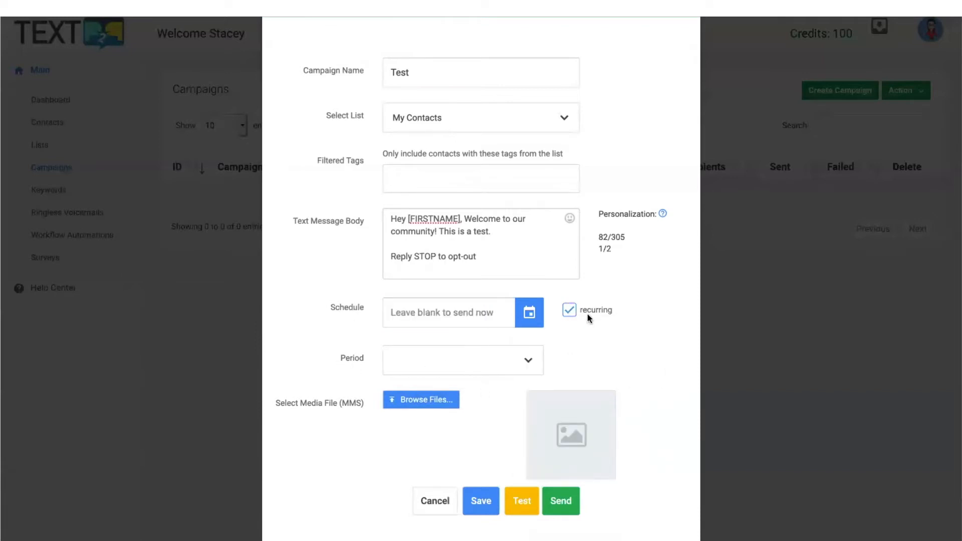
click(569, 311)
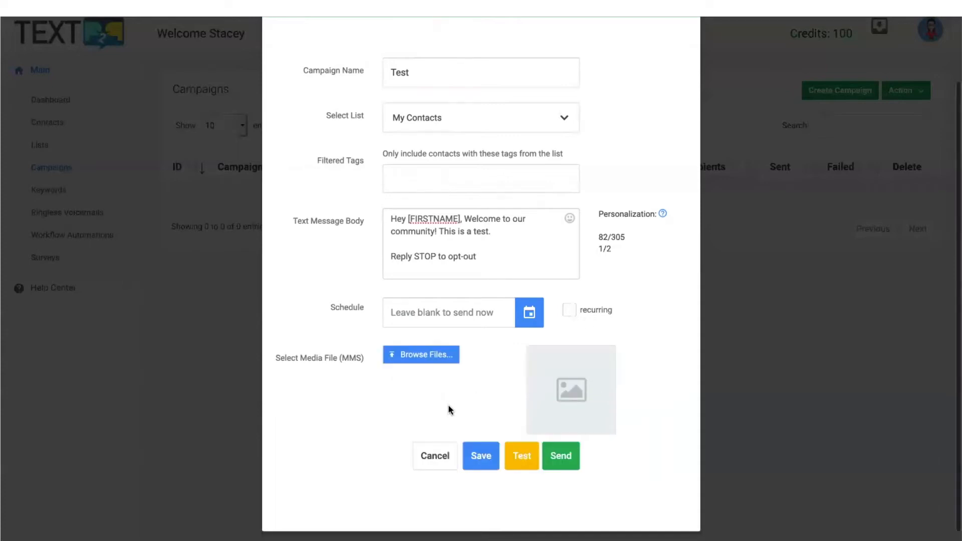
scroll(456, 413, down, 1)
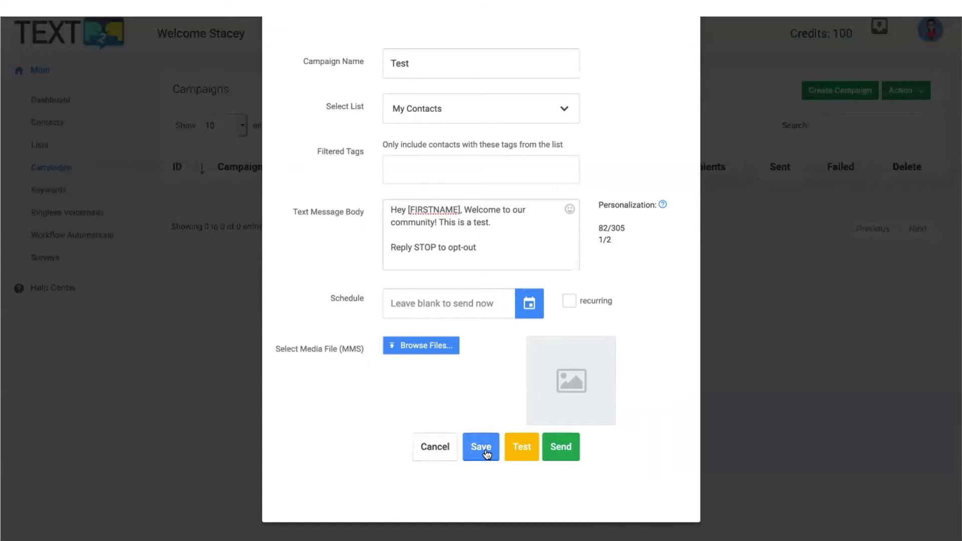
click(524, 448)
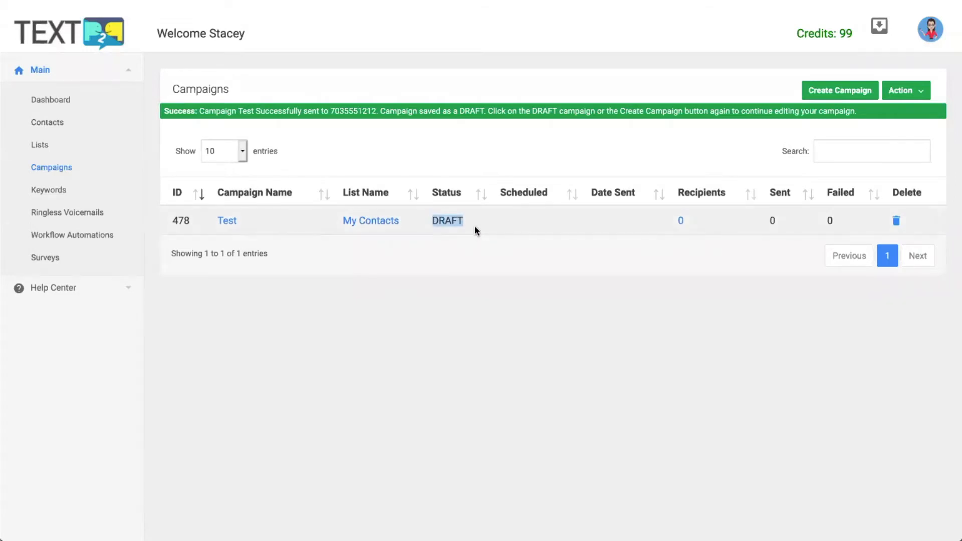
click(440, 129)
drag(329, 110, 377, 111)
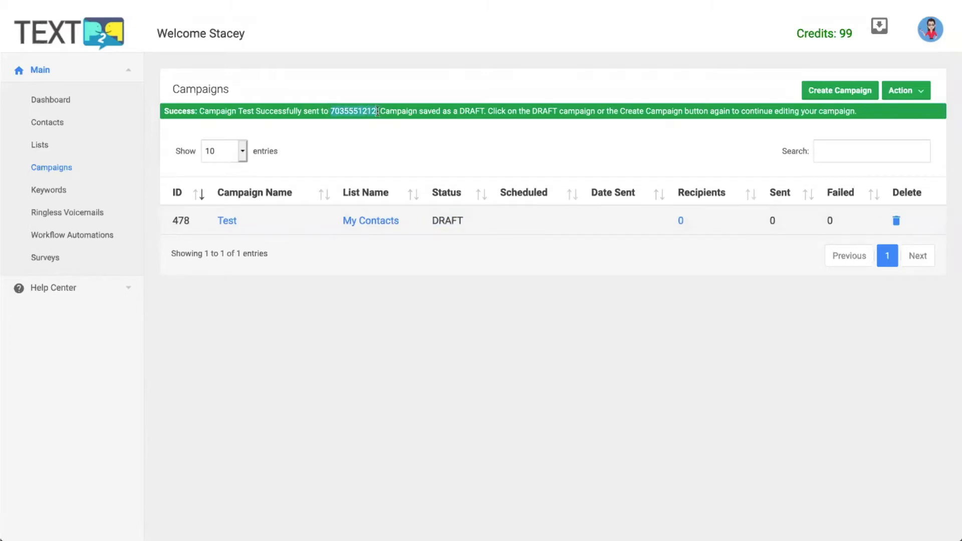
click(397, 137)
Step: Open the Test campaign's details and send it to the My Contacts list
click(228, 221)
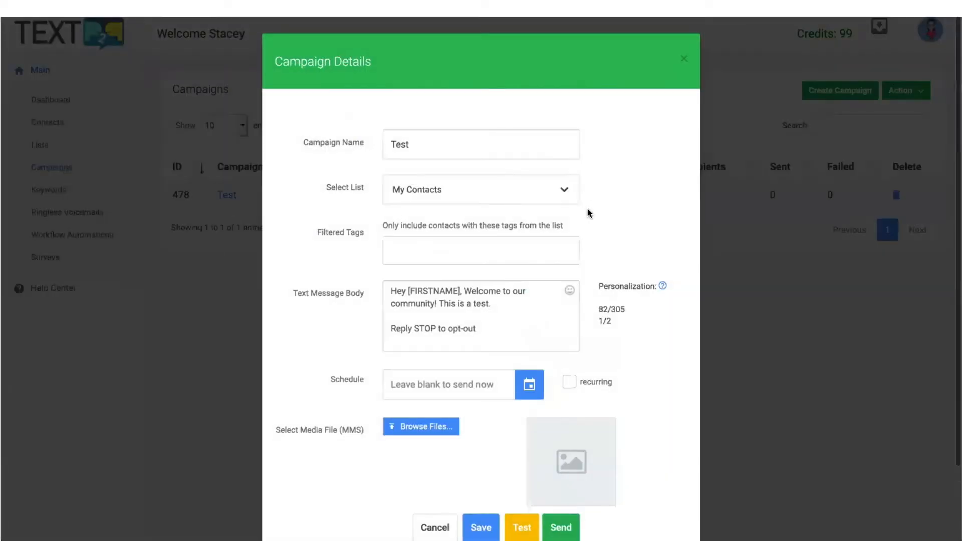
scroll(619, 266, down, 2)
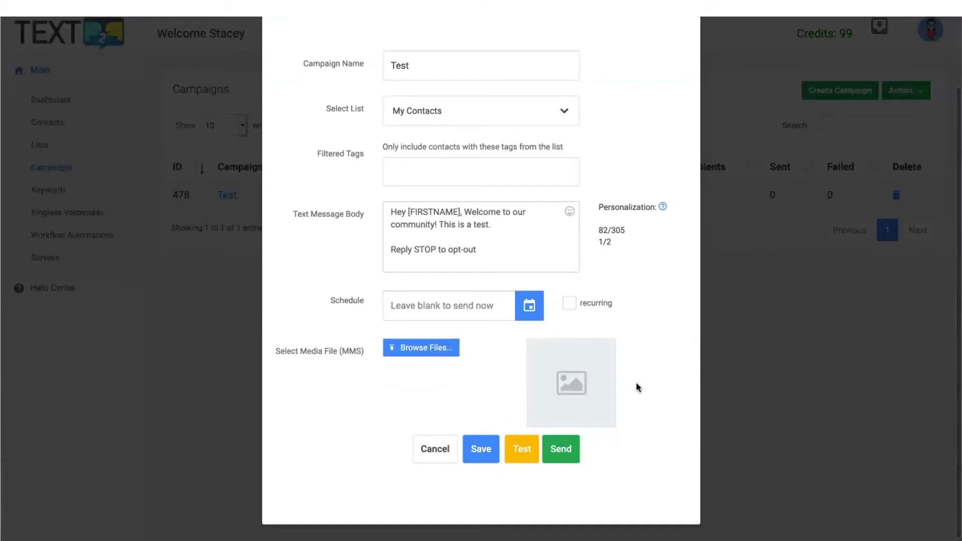
scroll(646, 360, down, 1)
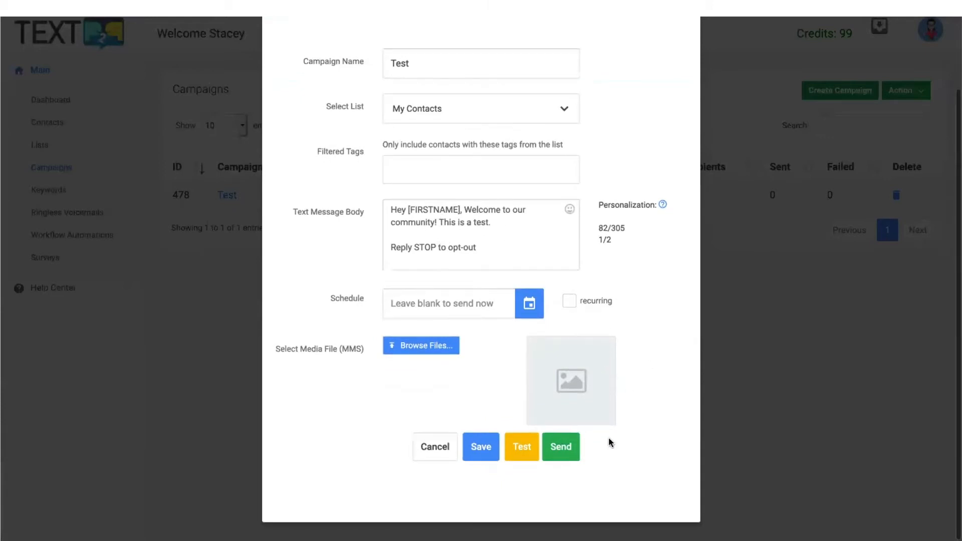
click(561, 449)
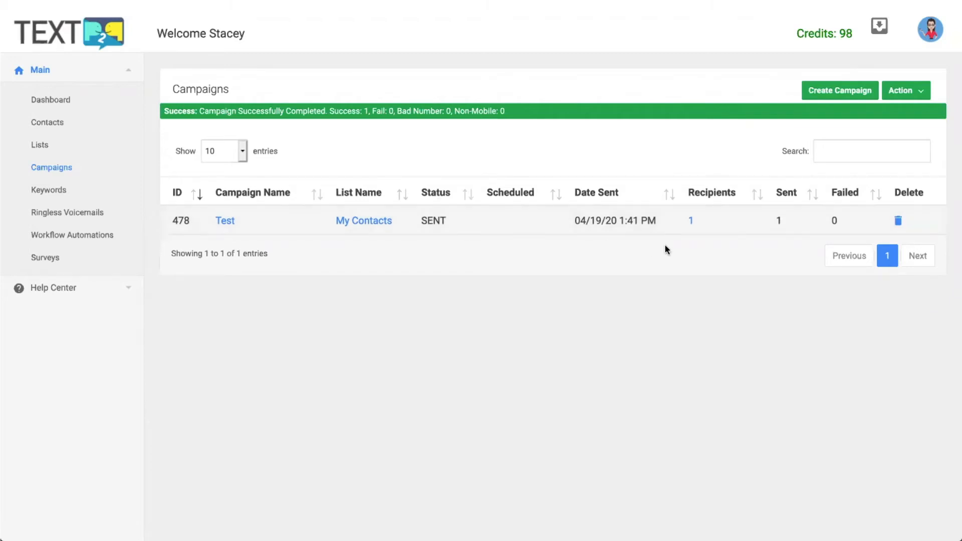
Step: Check the Test campaign's recipient list, then return to the Campaigns list
click(690, 222)
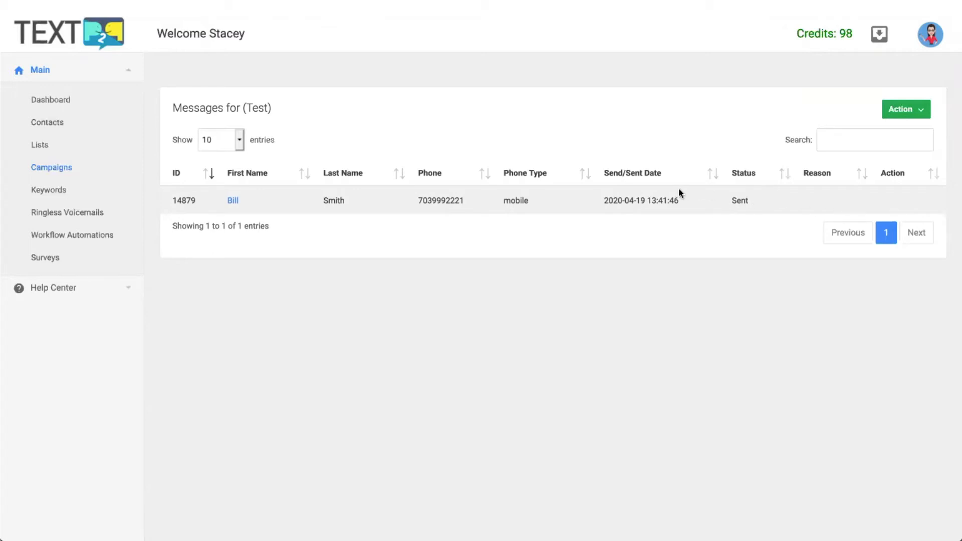
click(66, 169)
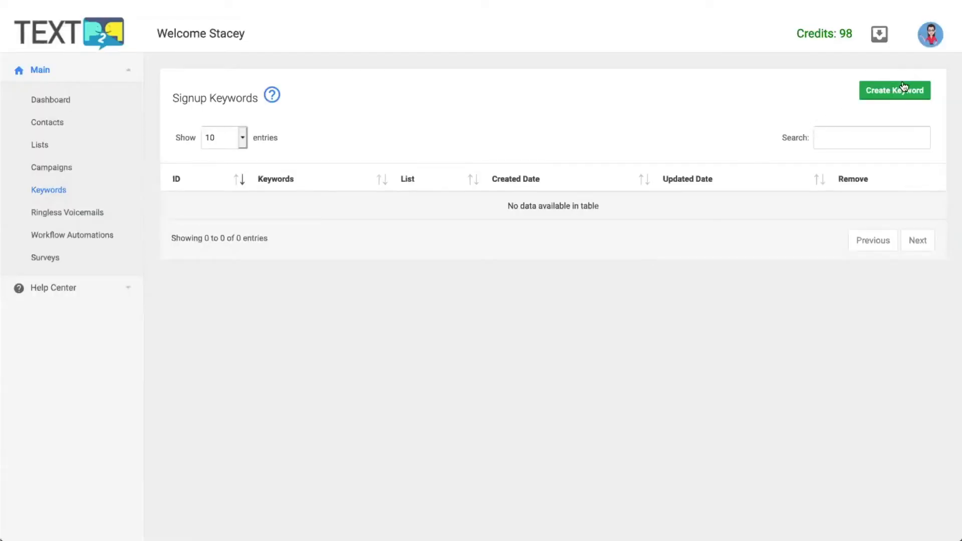
Step: Create keyword SIGNUP for My Contacts, asking new subscribers for their name and email
click(899, 89)
click(445, 129)
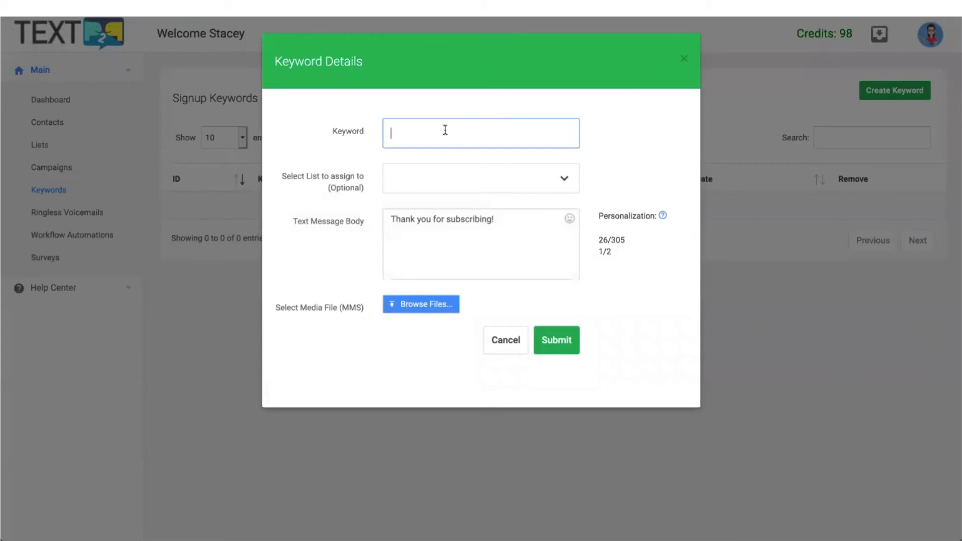
text(SIGNUP)
click(516, 188)
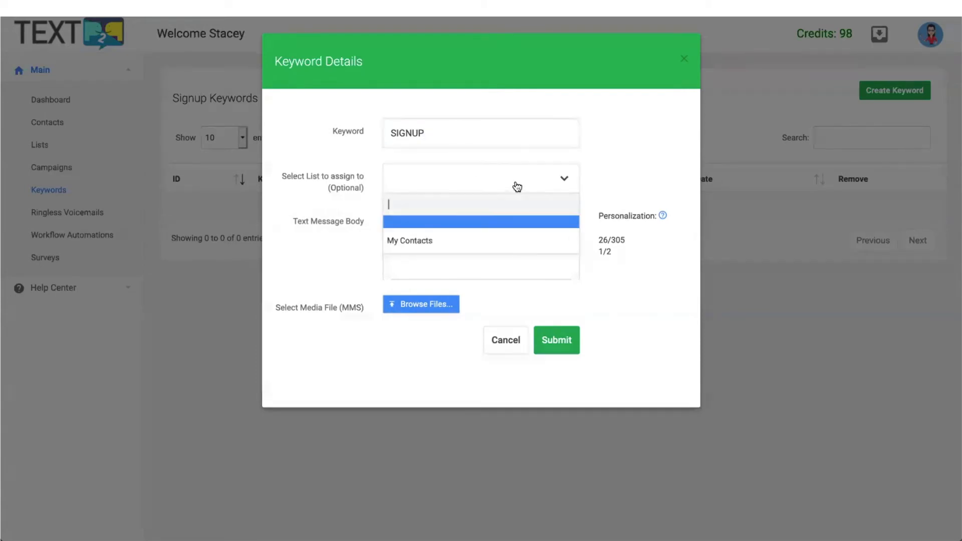
click(463, 241)
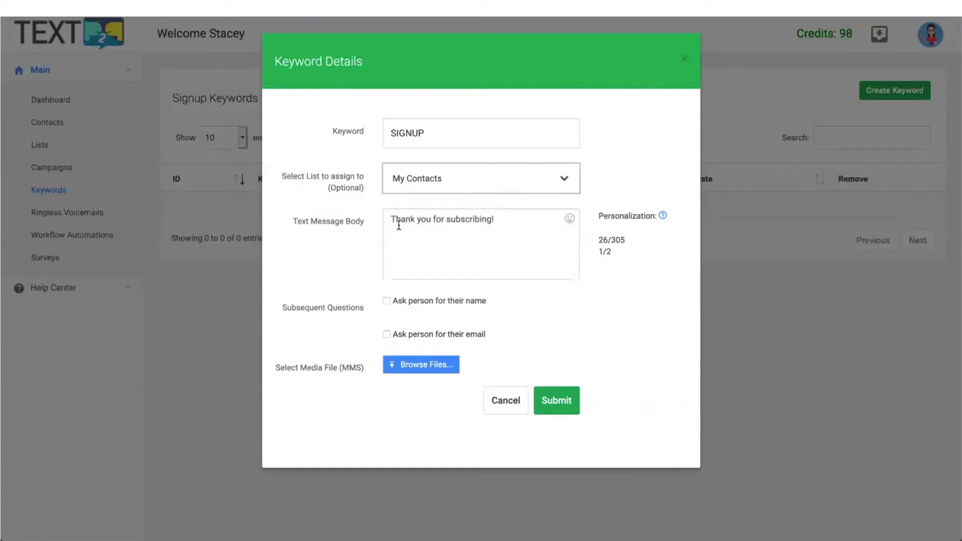
click(510, 221)
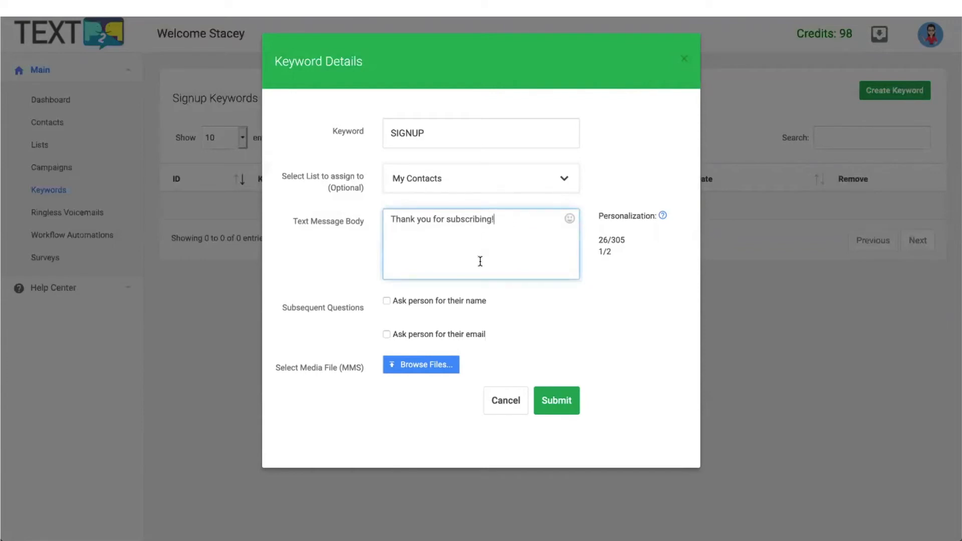
click(386, 301)
click(386, 334)
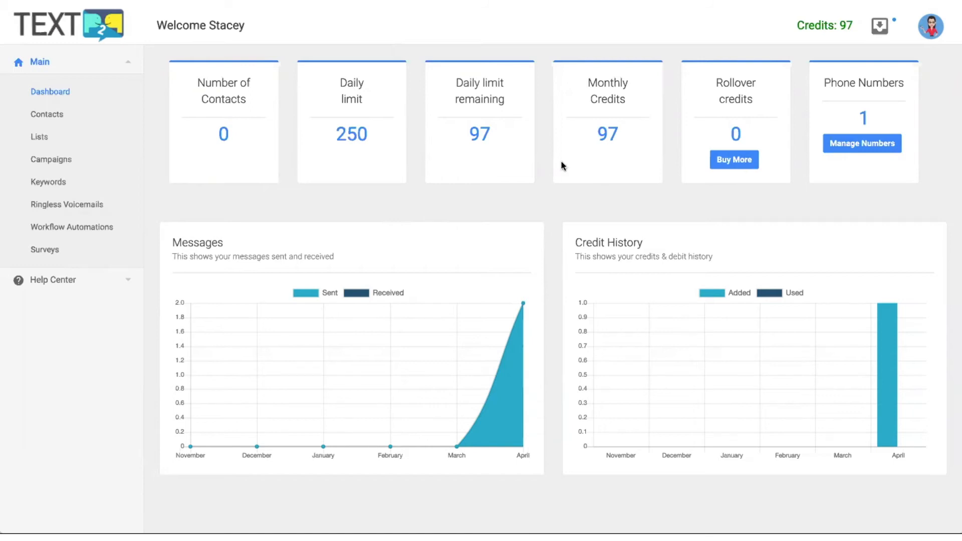
Step: Send 'I'm doing fine. How are you doing?' as a reply in the contact's inbox conversation
click(879, 27)
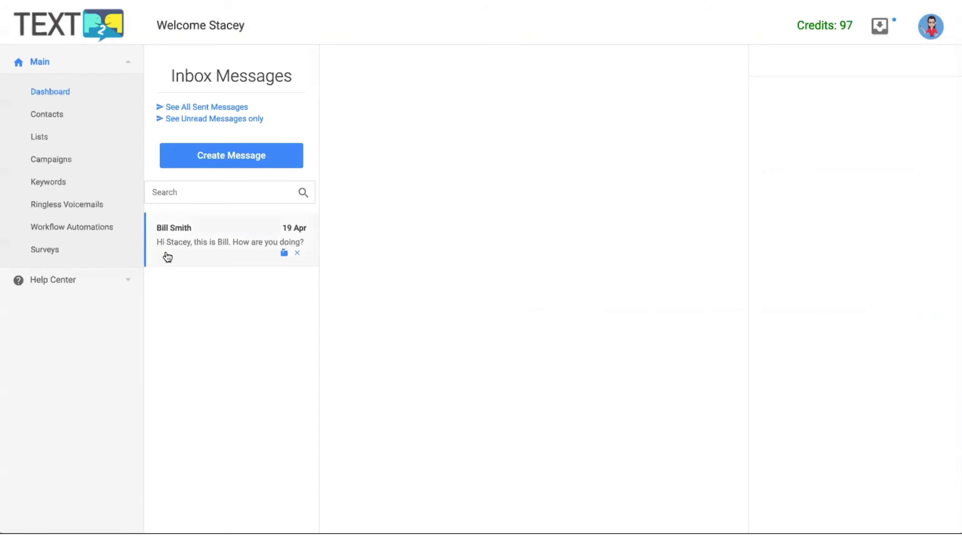
click(225, 245)
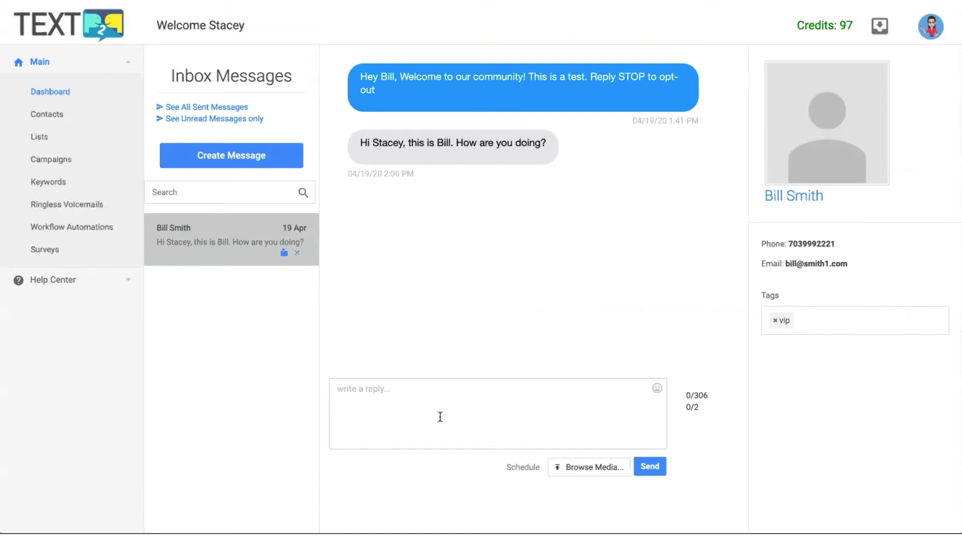
click(414, 406)
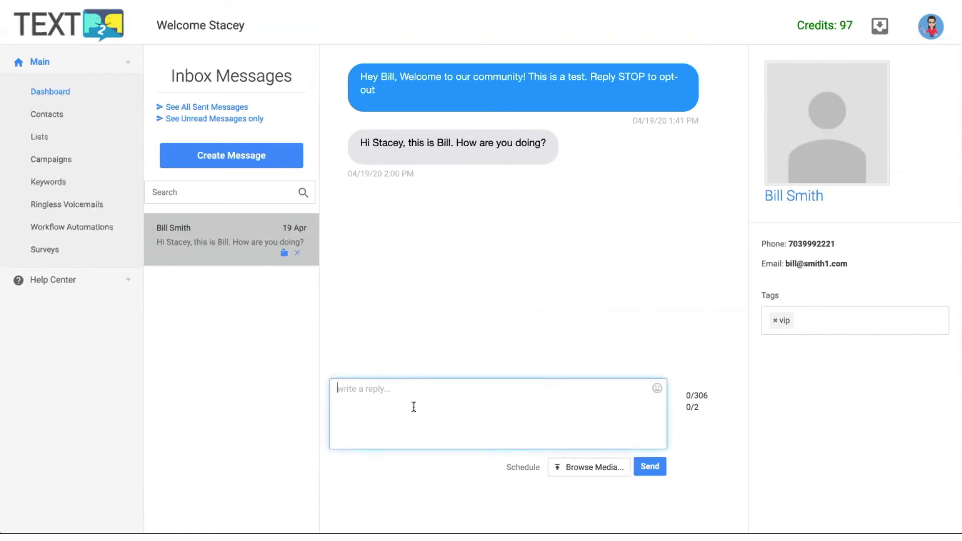
text(I'm doing fine. How are you doing?)
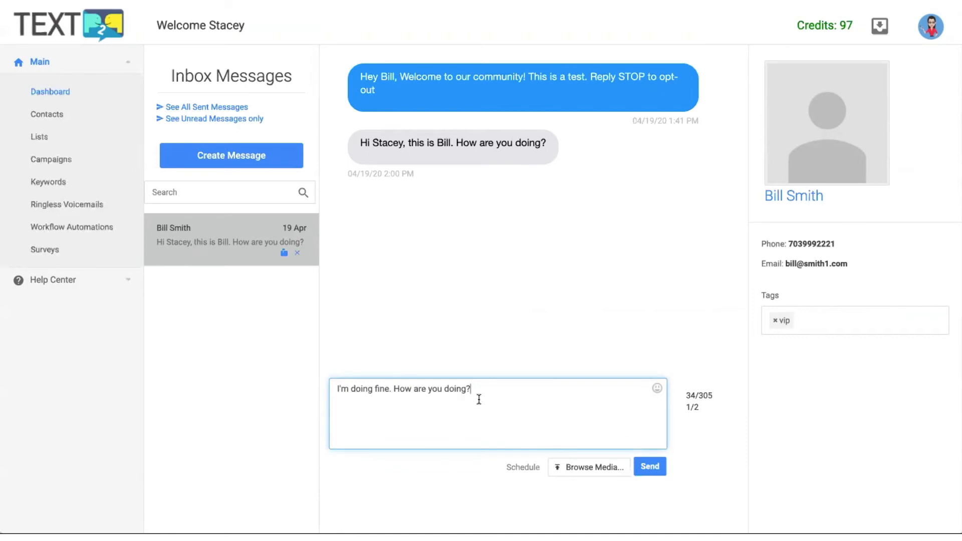
click(650, 467)
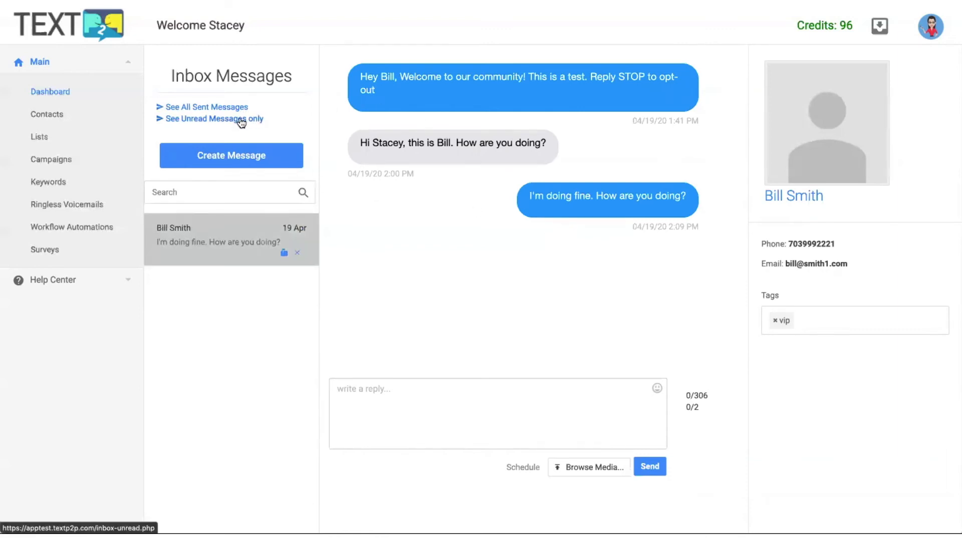
Step: Review the Sent Messages log, then return to the Inbox Messages page
click(216, 107)
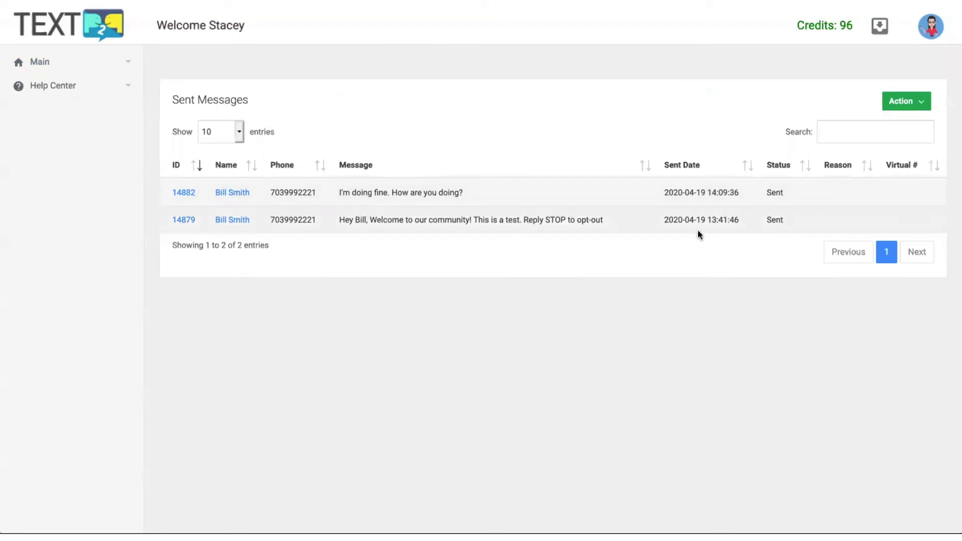
click(883, 28)
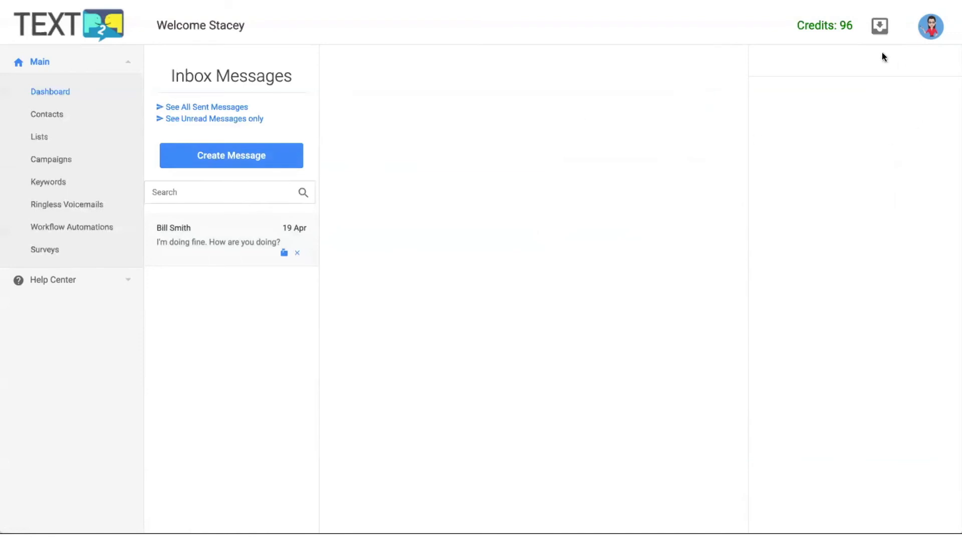
Step: Compose a new direct message to the contact and send it successfully
click(254, 157)
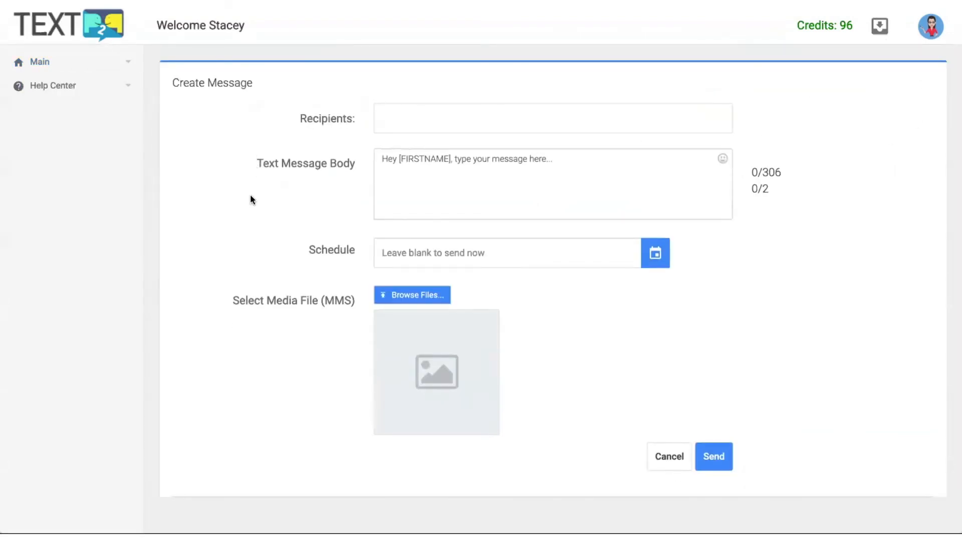
click(407, 122)
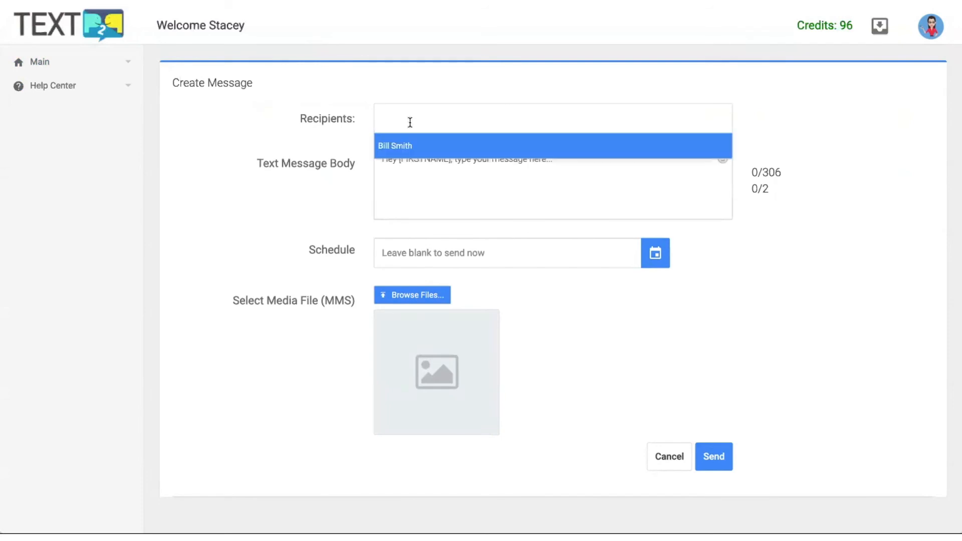
click(407, 146)
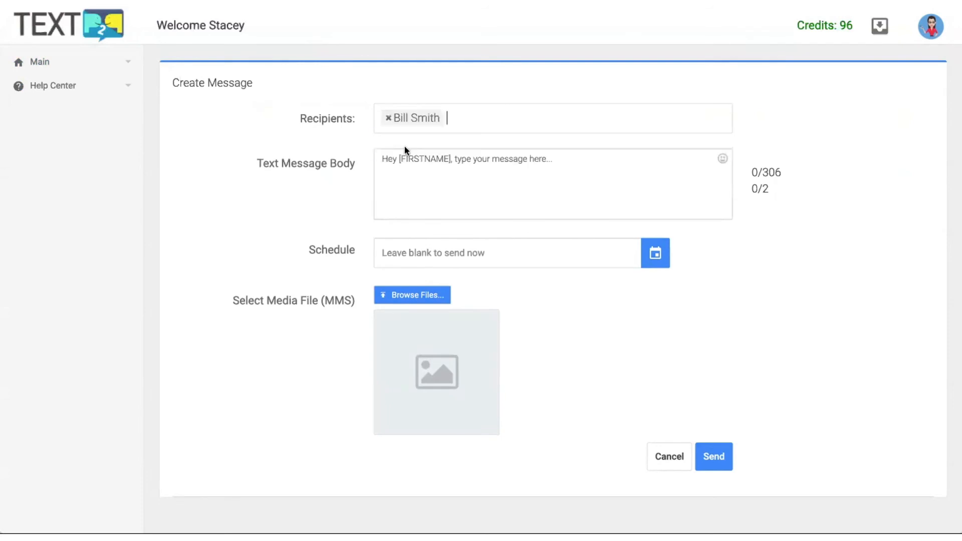
click(443, 198)
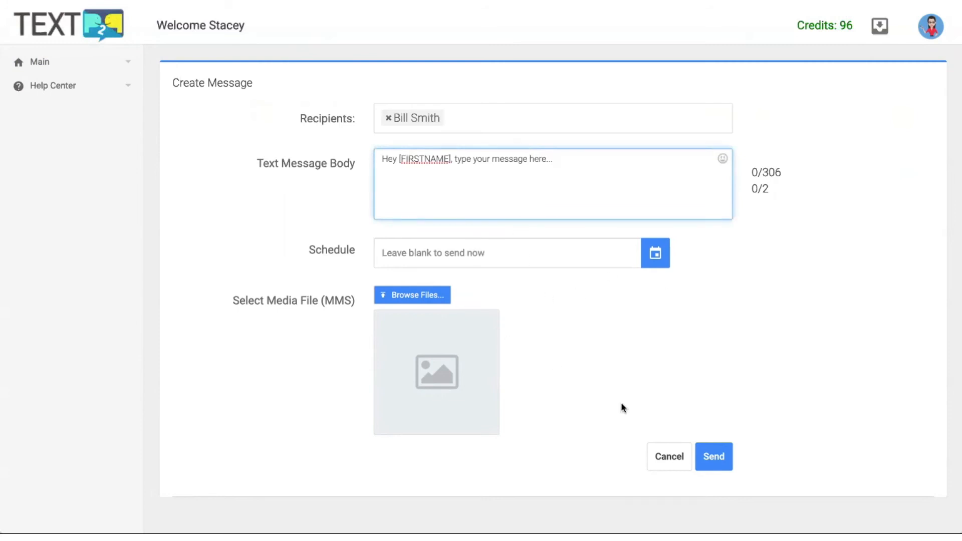
click(712, 464)
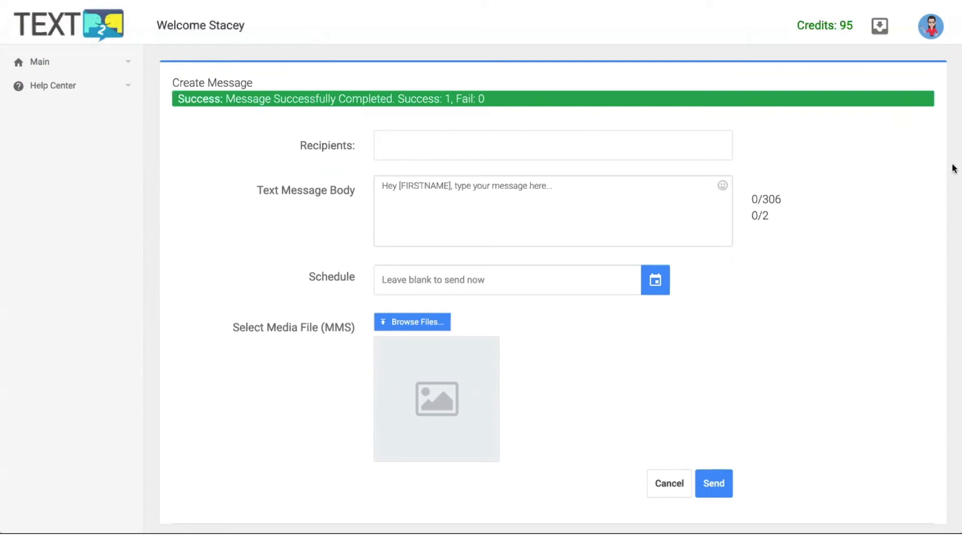
Step: Reopen the contact's inbox conversation to confirm the new message appears in the thread
click(881, 28)
click(225, 240)
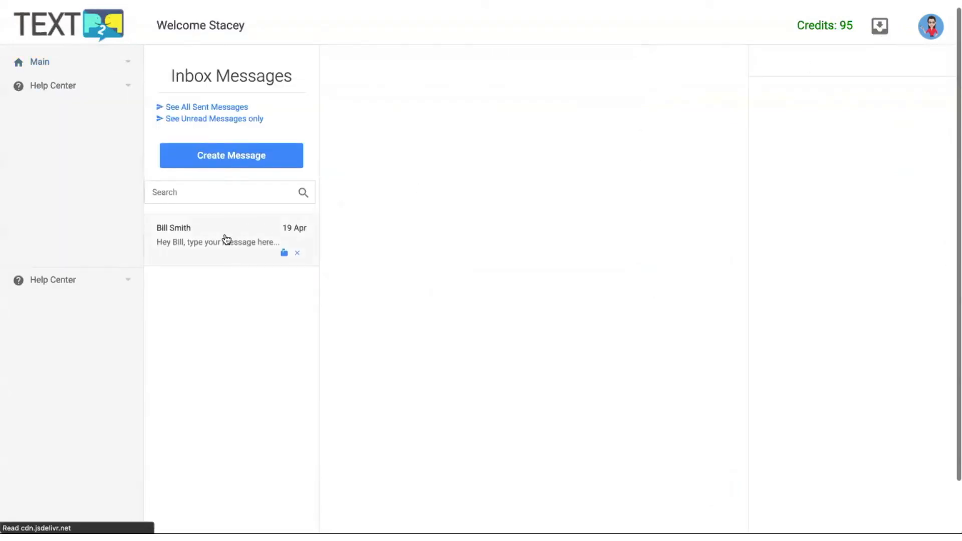